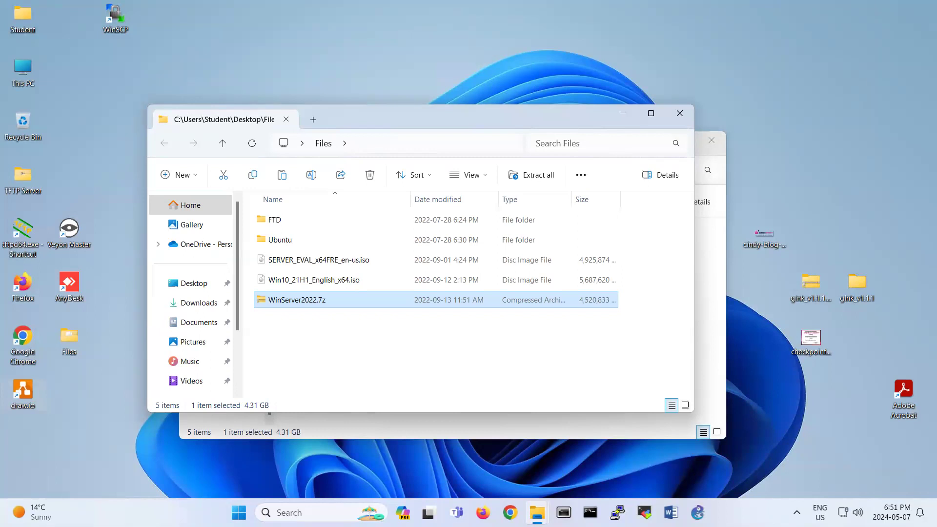
Extract WinServer2022.7z into the Files folder using 7-Zip's Extract Here.
left_click(318, 324)
right_click(297, 299)
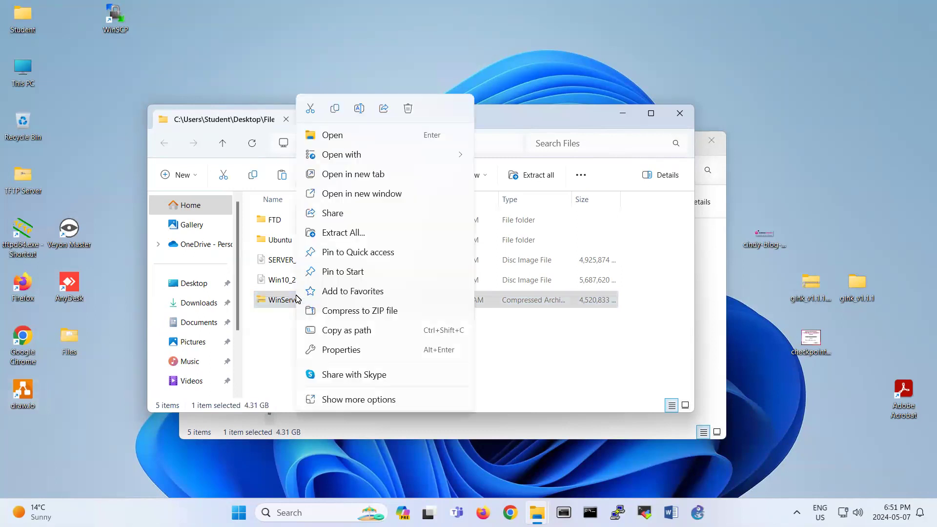
left_click(270, 335)
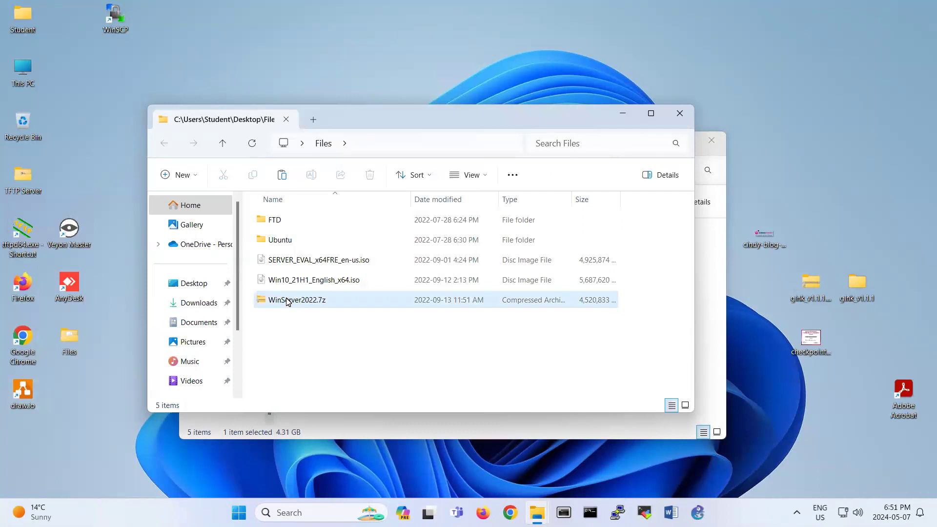
right_click(288, 302)
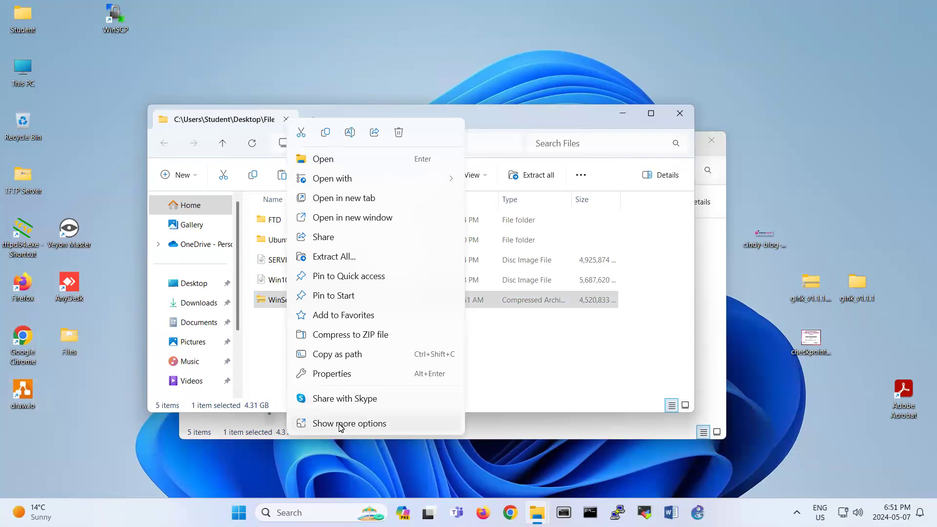
left_click(364, 422)
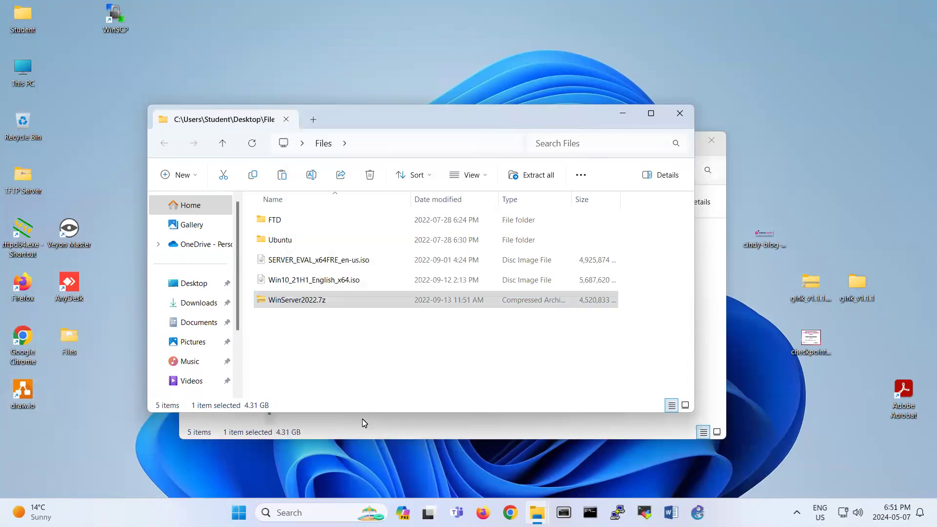
mouse_move(365, 240)
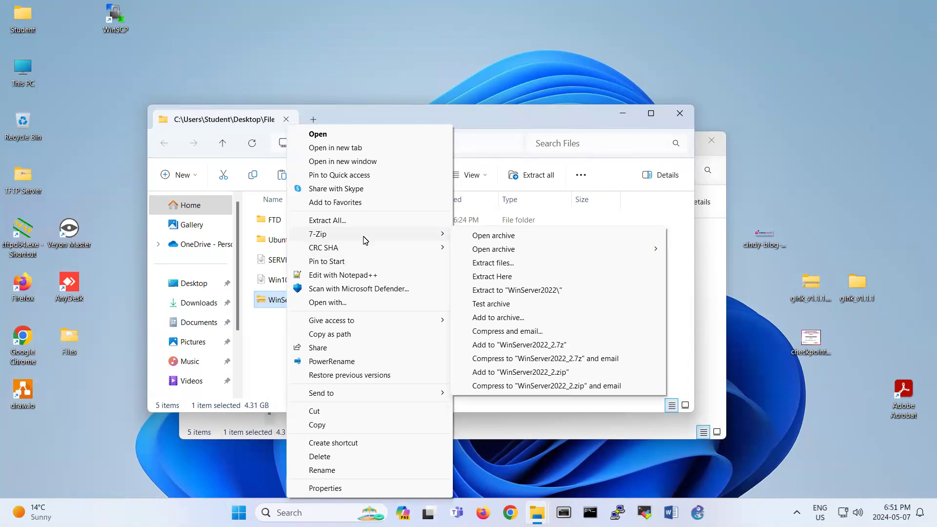
left_click(492, 276)
Search Google for 7zip in Chrome, then minimize Chrome and open the Start menu.
left_click(497, 512)
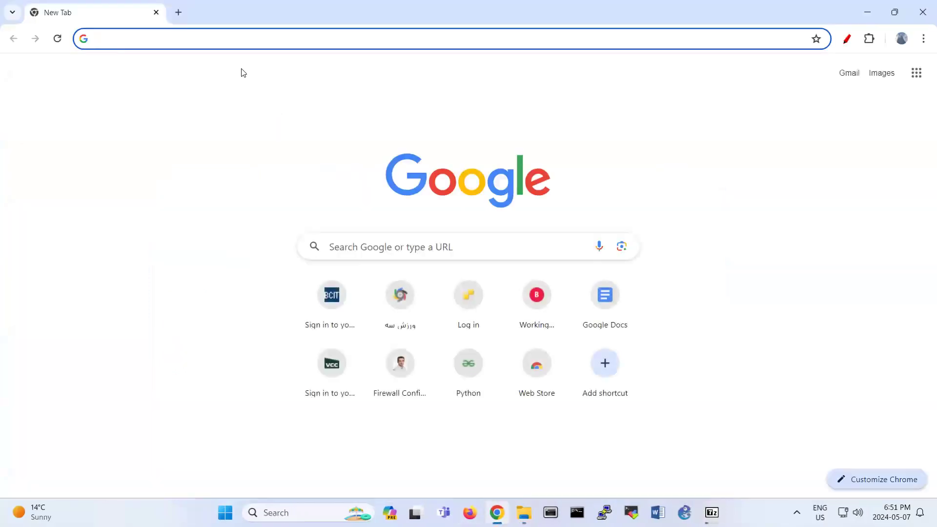
type("7zip")
key("Return")
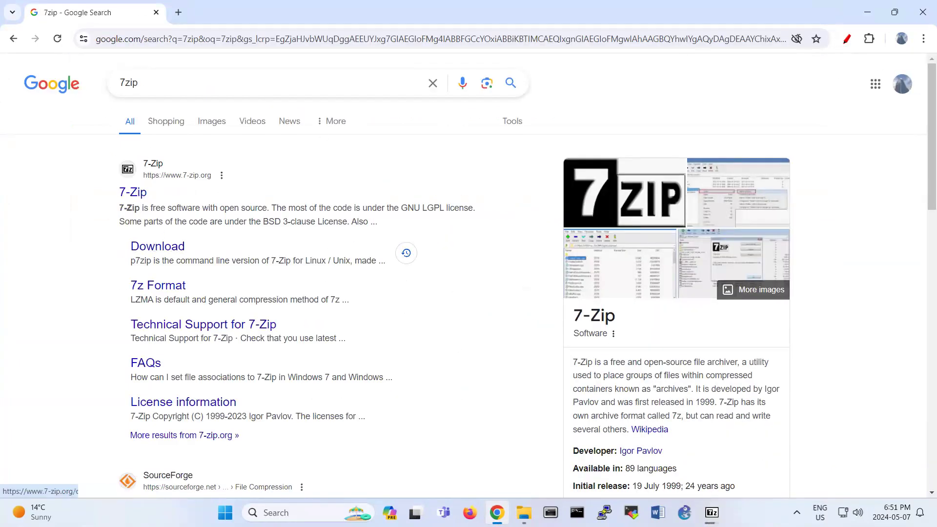
left_click(878, 12)
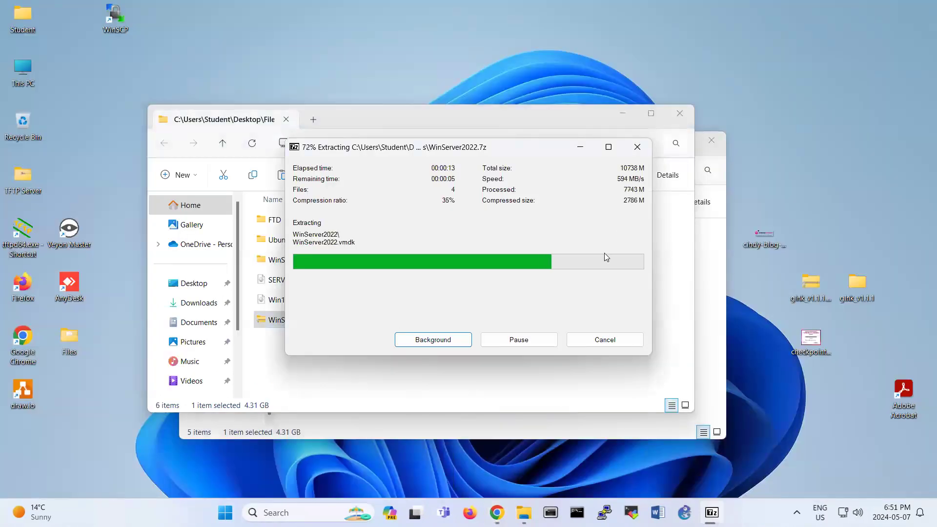
left_click(225, 513)
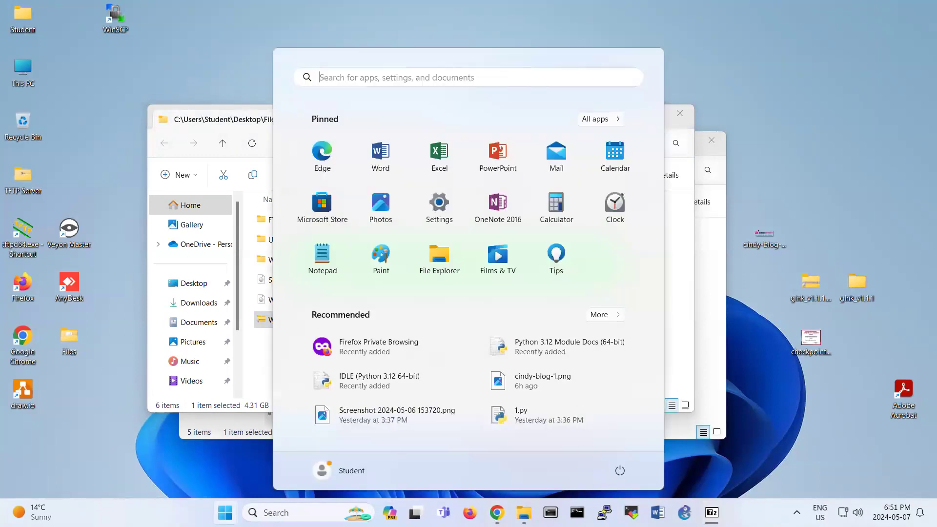
Search the Start menu for vmware and launch VMware Workstation Pro.
left_click(355, 77)
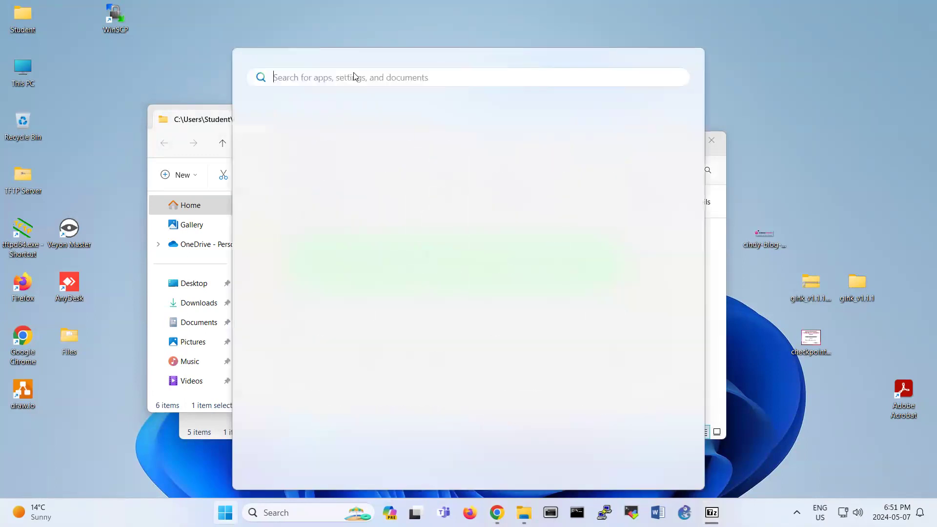
type("vmware")
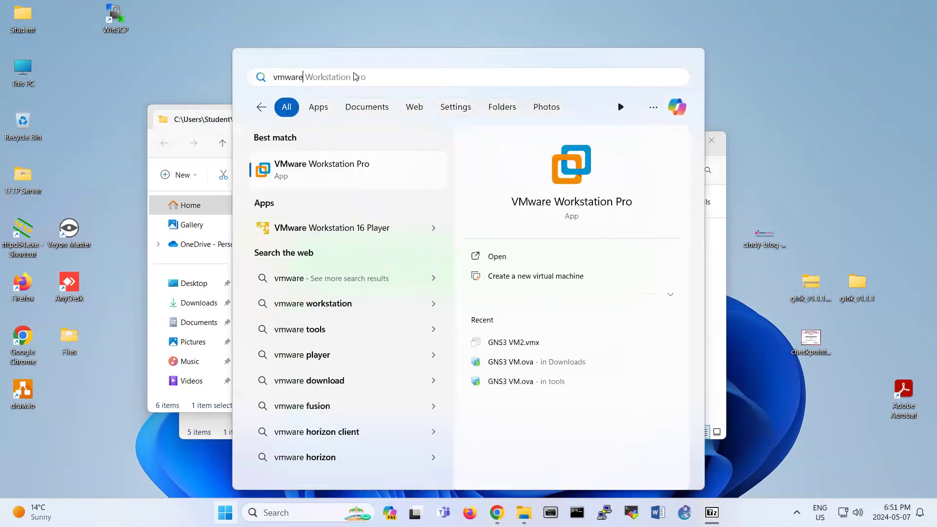
left_click(346, 167)
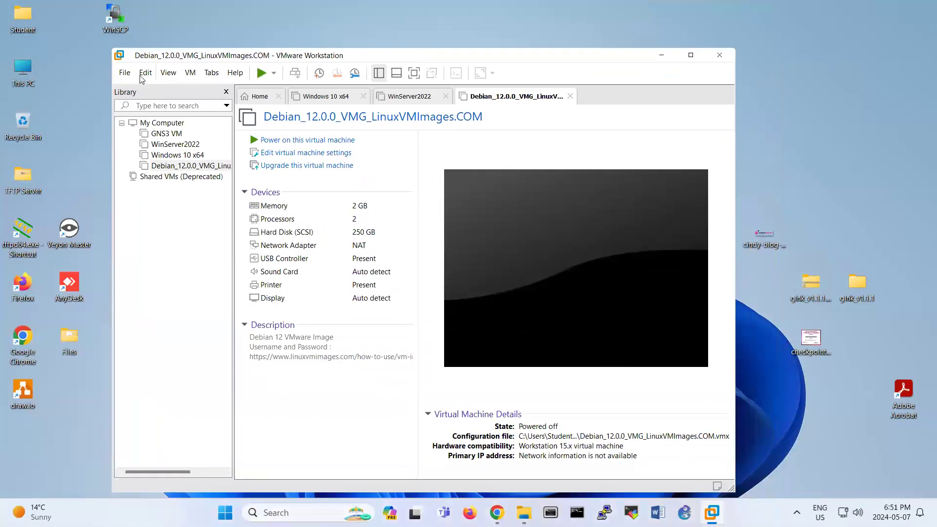
Open the WinServer2022 .vmx file from Desktop\Files\WinServer2022 via File > Open.
left_click(125, 72)
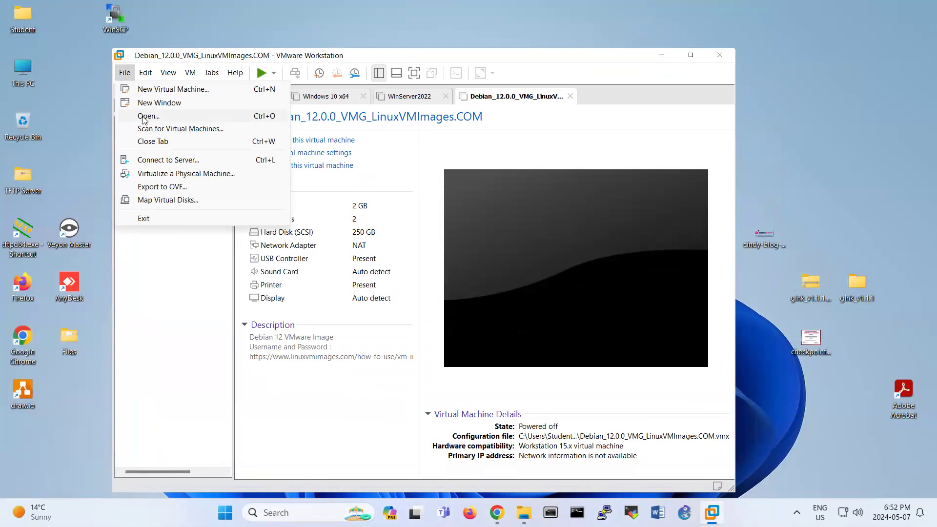
left_click(145, 117)
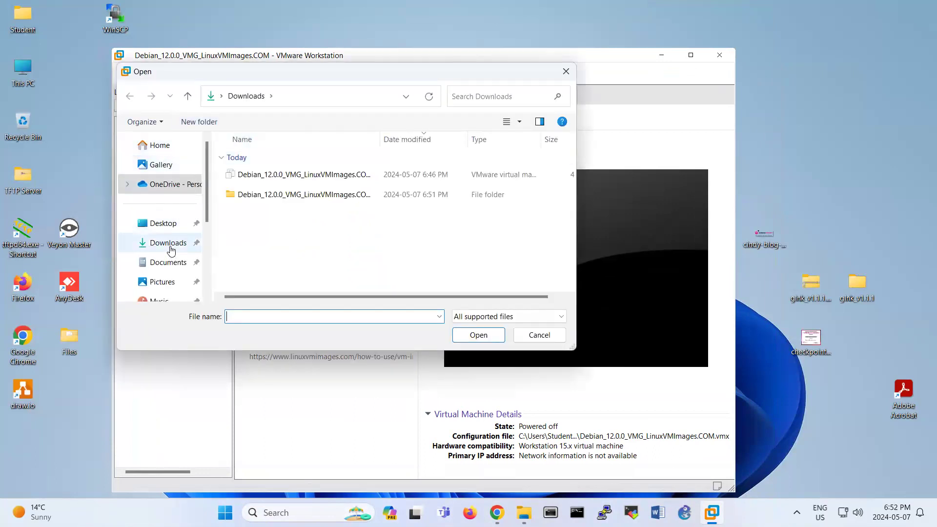
left_click(171, 224)
left_click(240, 161)
double_click(240, 162)
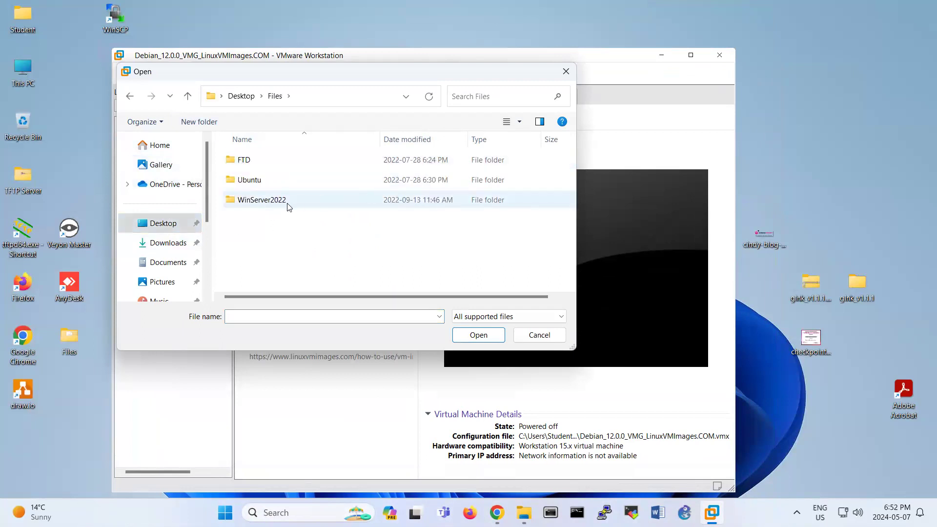
double_click(288, 204)
double_click(272, 181)
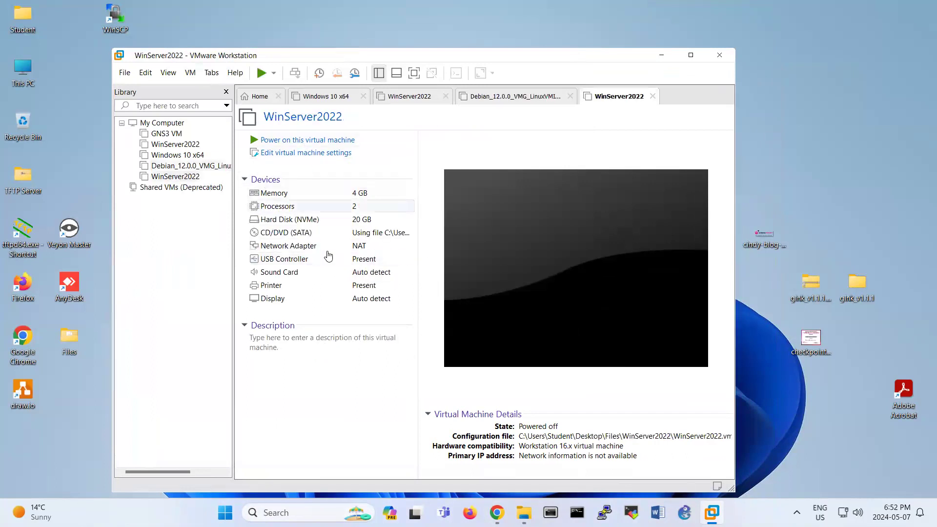
Power on WinServer2022, answering I Copied It, and maximize the VMware window.
left_click(332, 140)
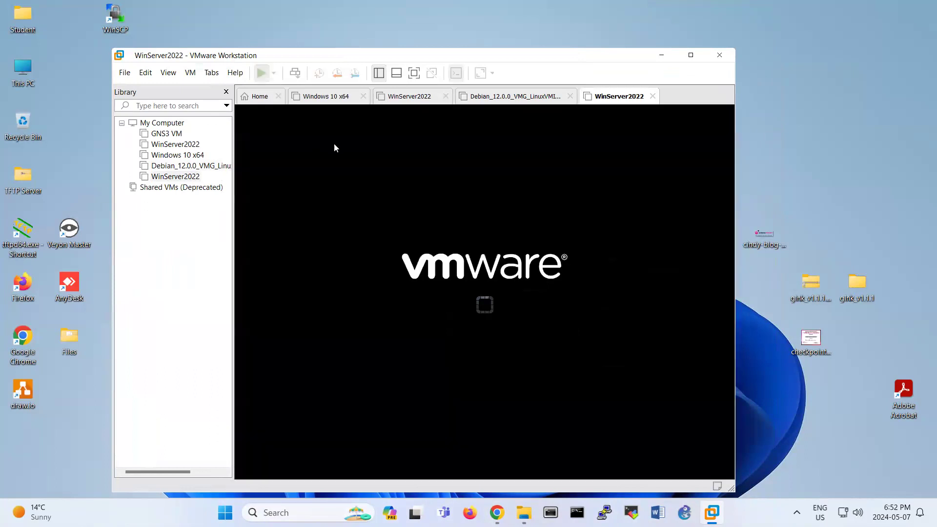
left_click(457, 317)
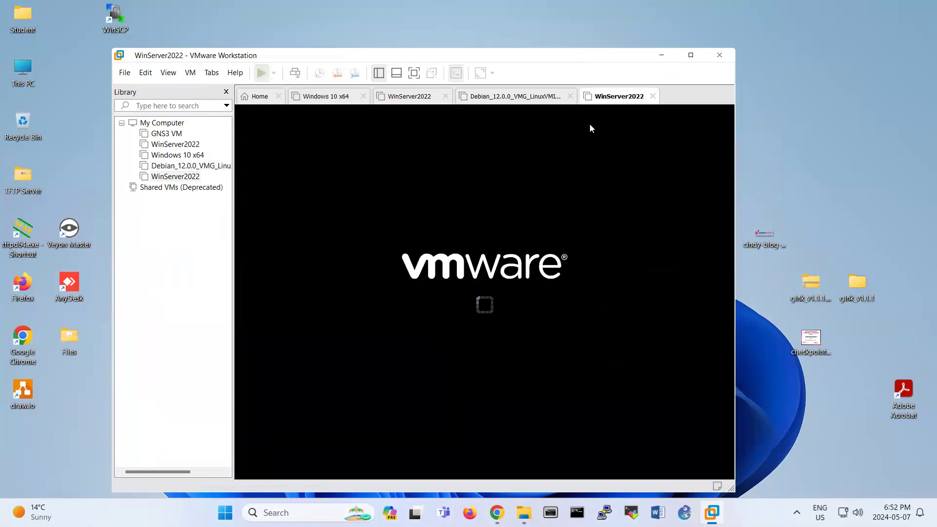
left_click(691, 56)
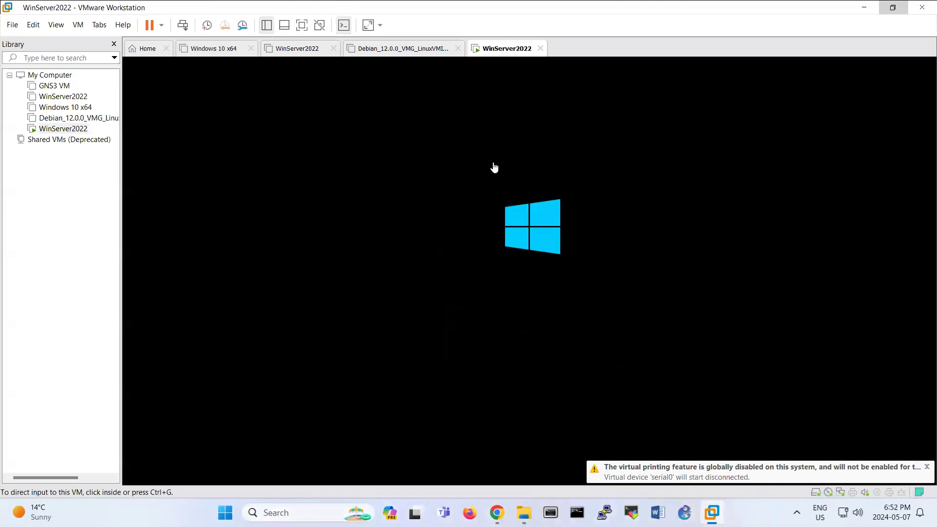
Close the Debian, older WinServer2022 and Windows 10 x64 tabs.
left_click(457, 48)
left_click(333, 49)
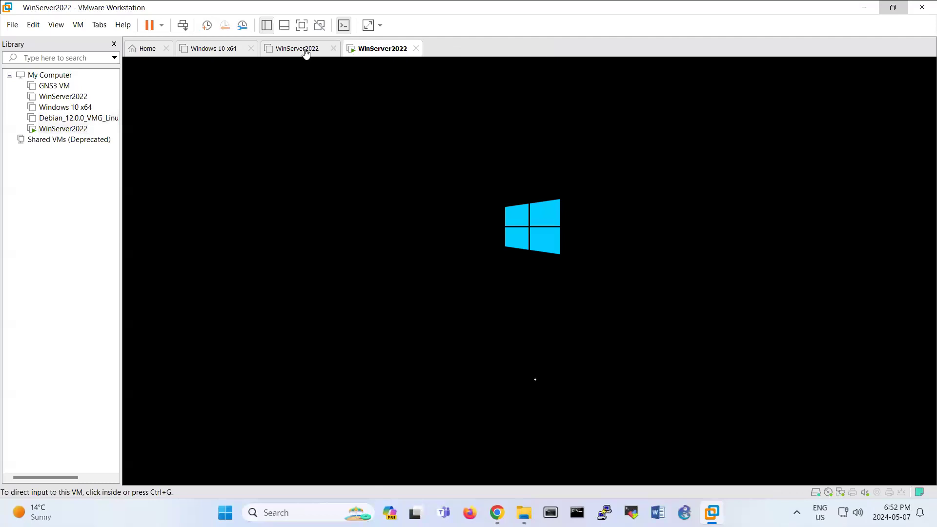
left_click(251, 48)
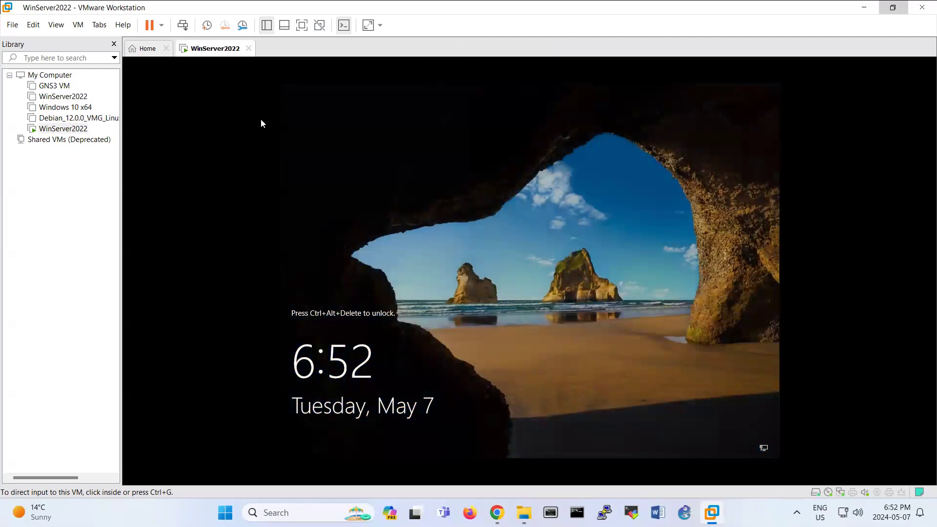
Sign in to the server as Administrator by entering the account password.
left_click(183, 25)
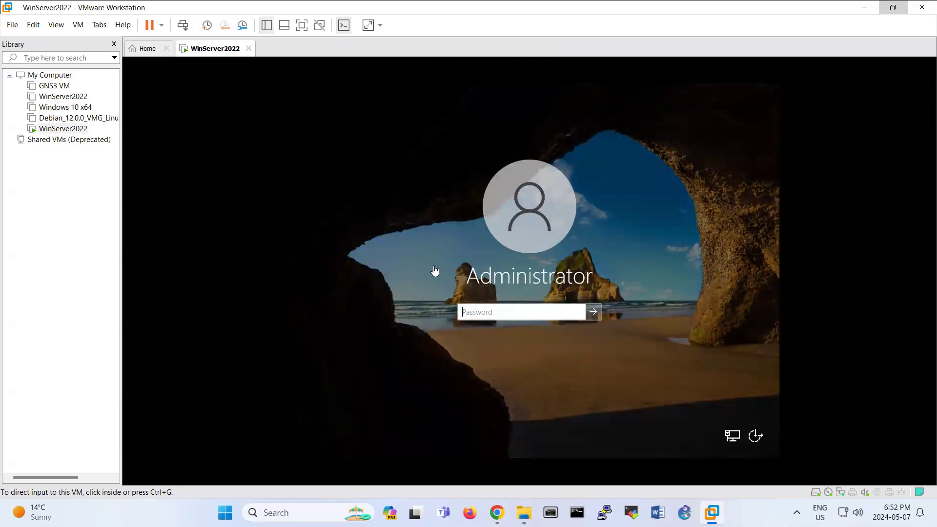
left_click(462, 315)
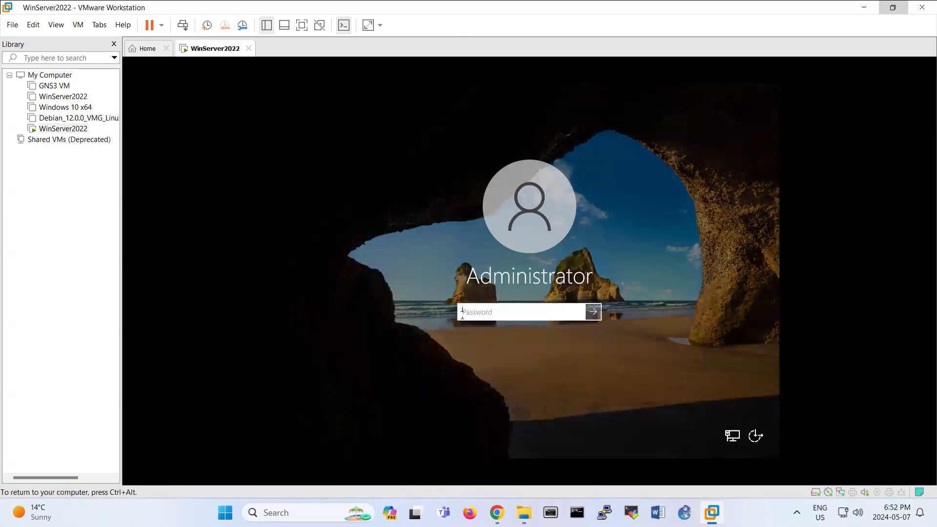
type("P")
key("Return")
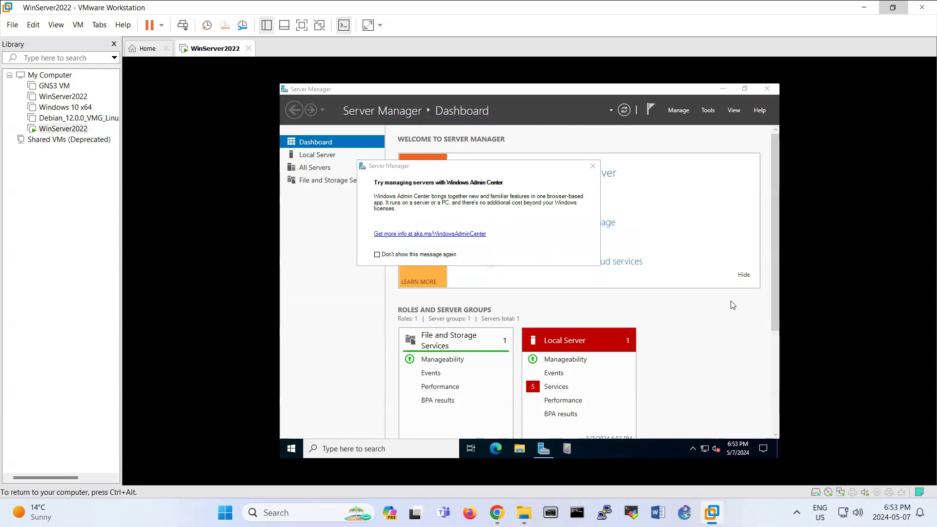
Dismiss the Admin Center notice and rename the computer to Win2022 in Local Server properties.
left_click(592, 166)
left_click(344, 155)
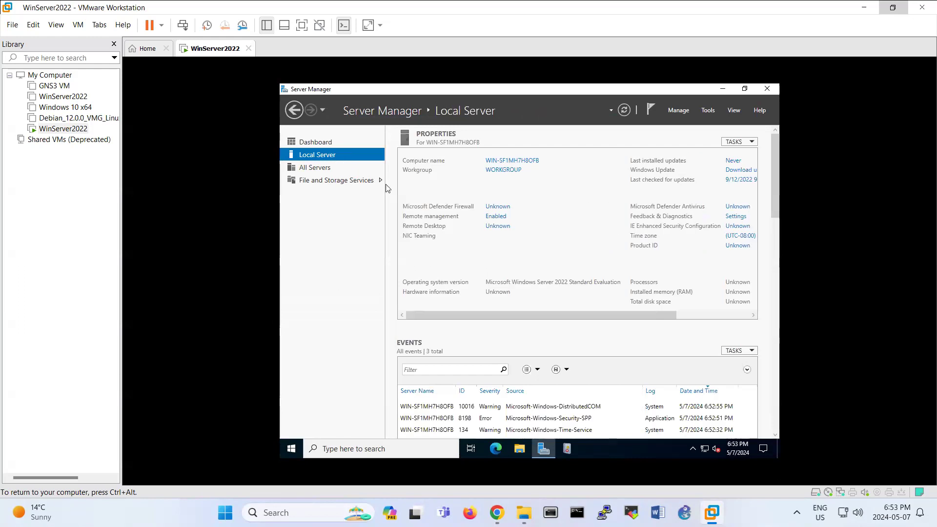
left_click(508, 166)
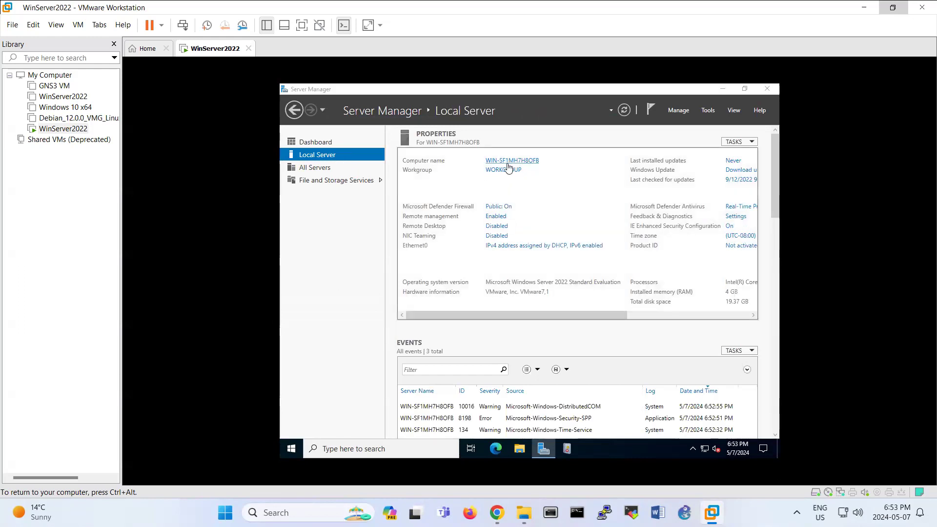
left_click(464, 229)
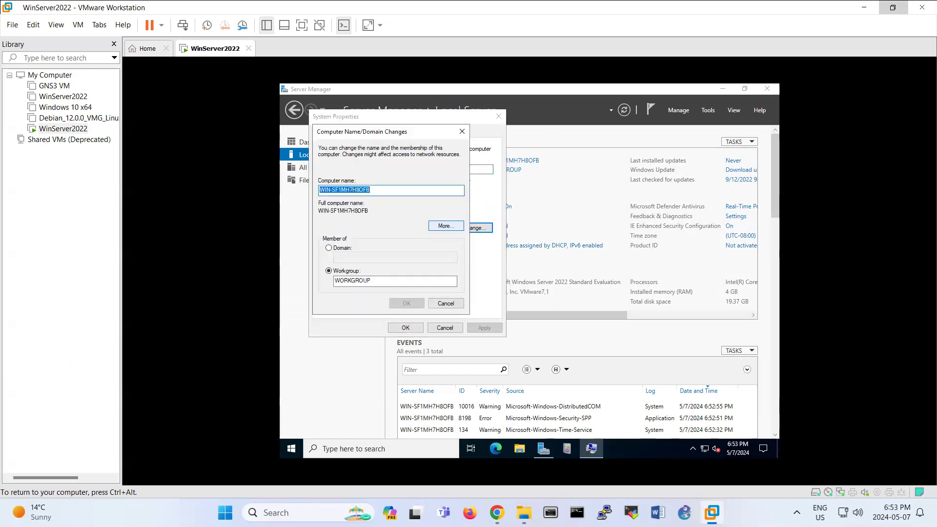
type("Win20")
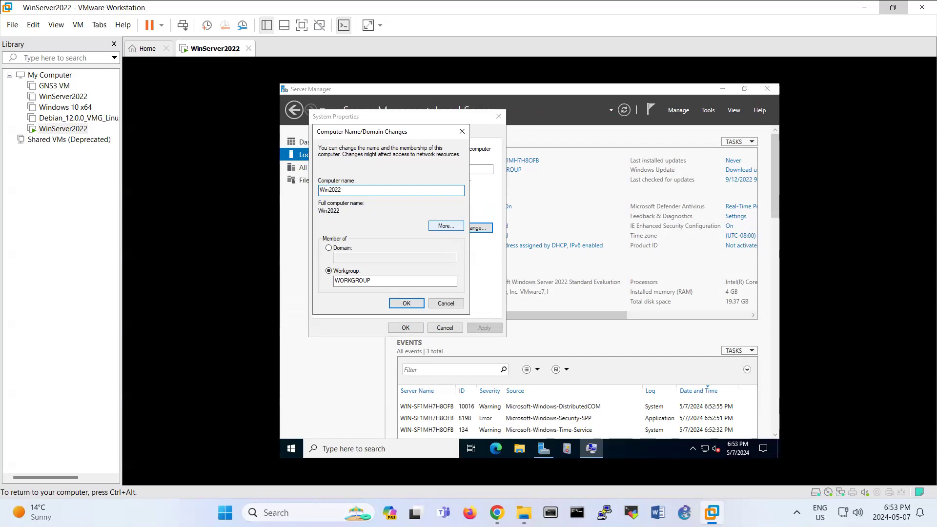
type("2")
left_click(407, 303)
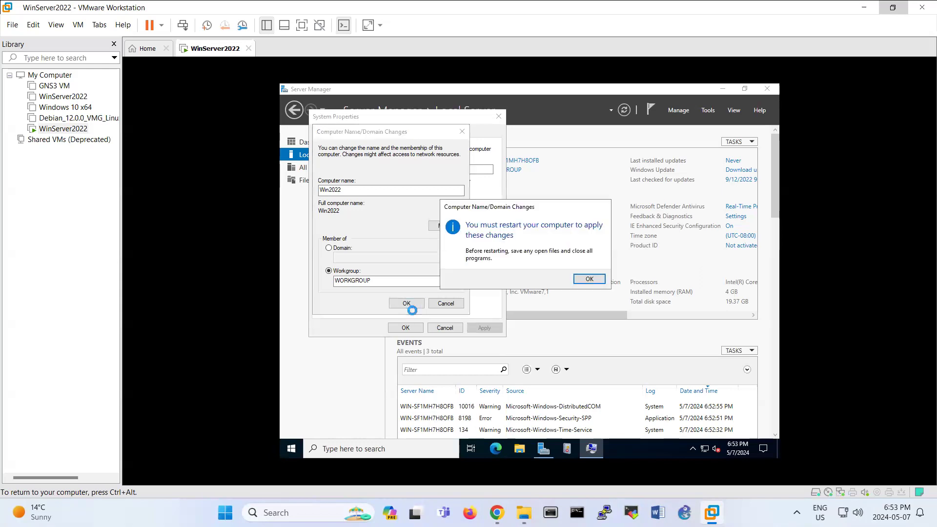
left_click(599, 282)
left_click(412, 326)
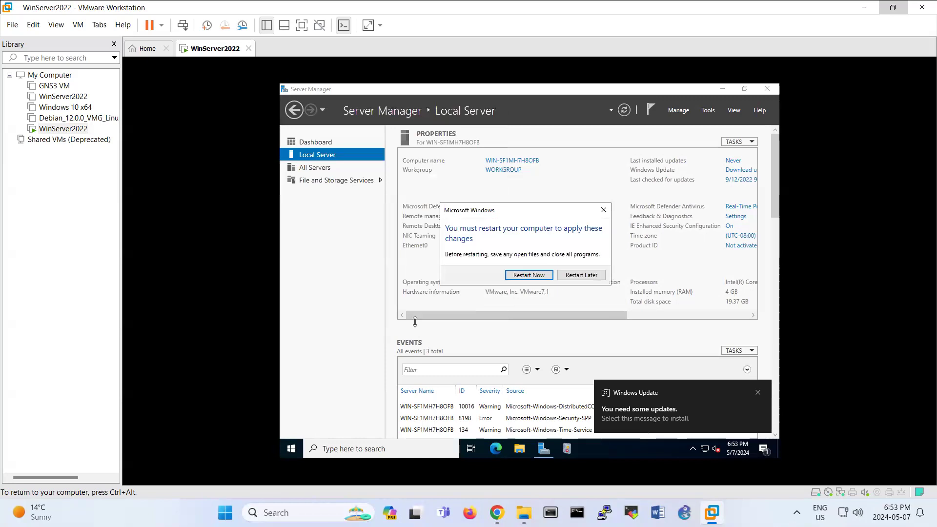
Choose Restart Later, then allow remote connections so Remote Desktop shows Enabled.
left_click(581, 277)
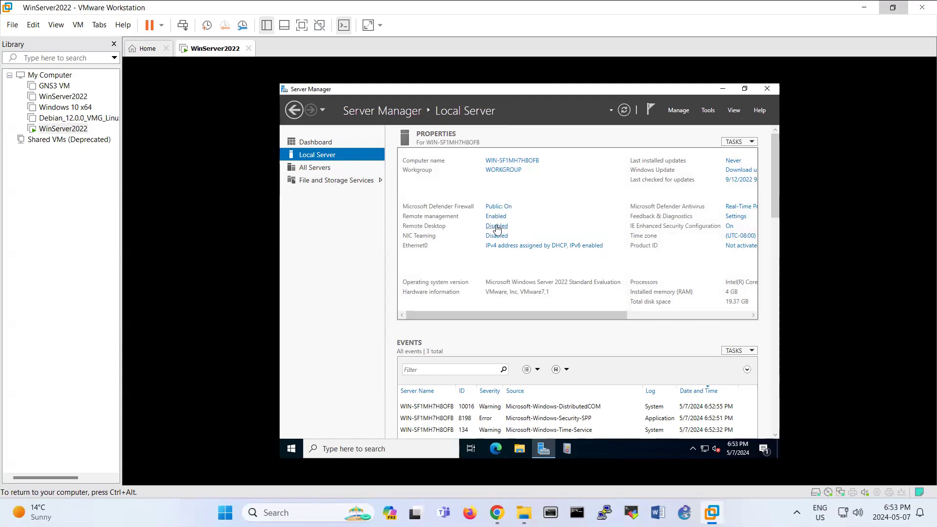
left_click(497, 226)
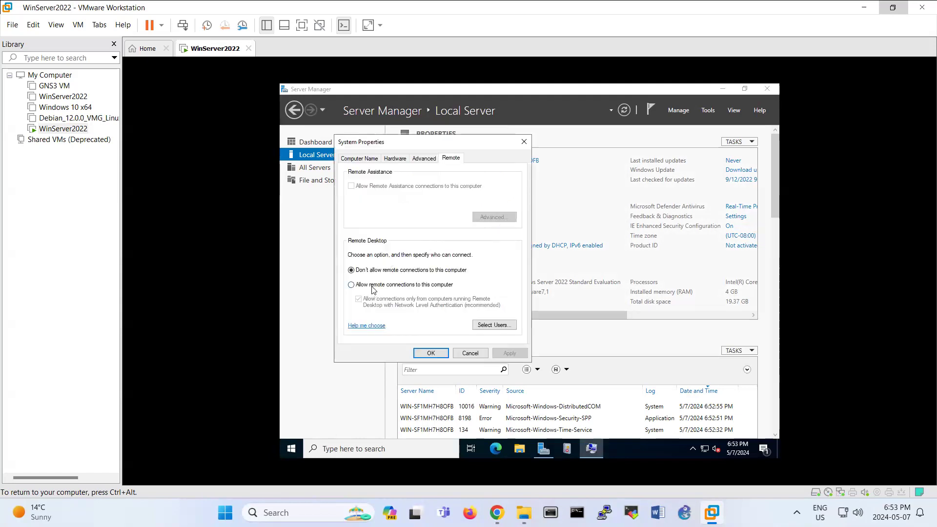
left_click(372, 287)
left_click(432, 255)
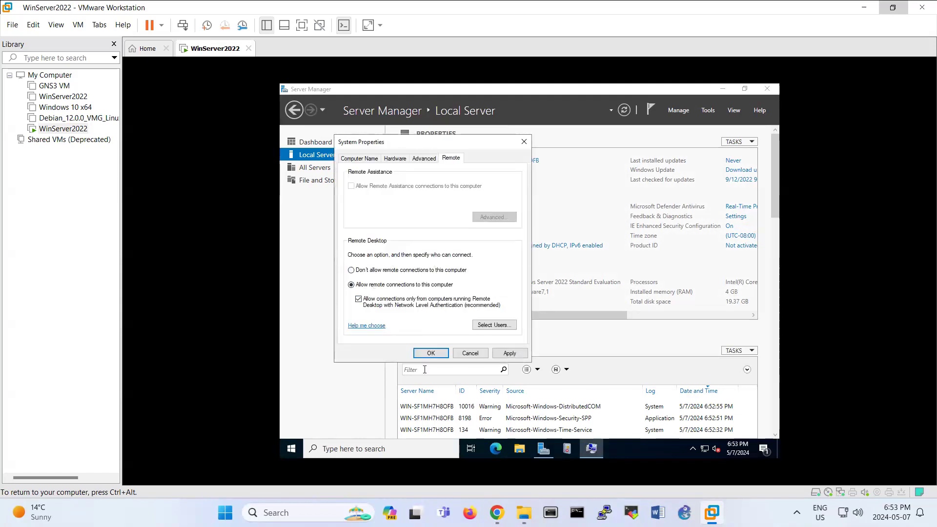
left_click(430, 353)
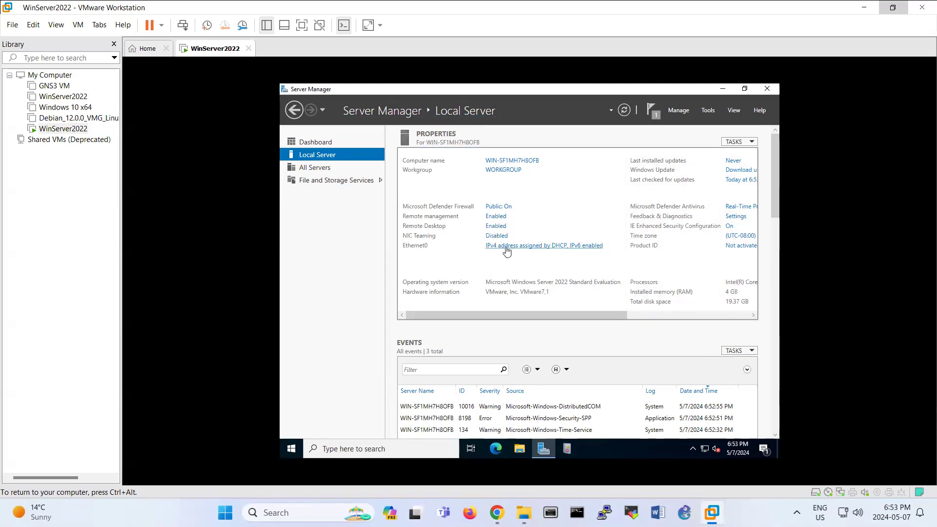
Set Ethernet0's IPv4 to static 192.168.10.1, mask 255.255.255.0, DNS 192.168.10.1.
left_click(503, 247)
right_click(396, 195)
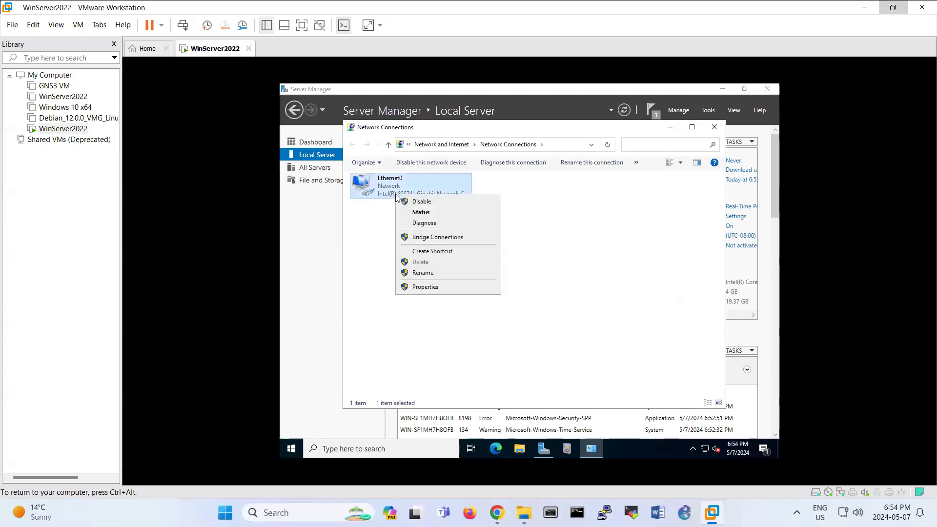
left_click(422, 288)
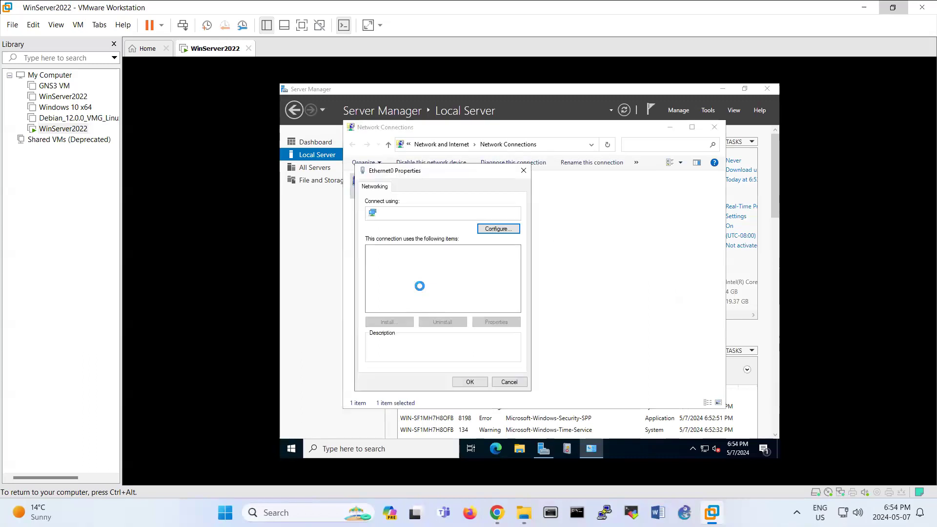
double_click(455, 278)
left_click(452, 281)
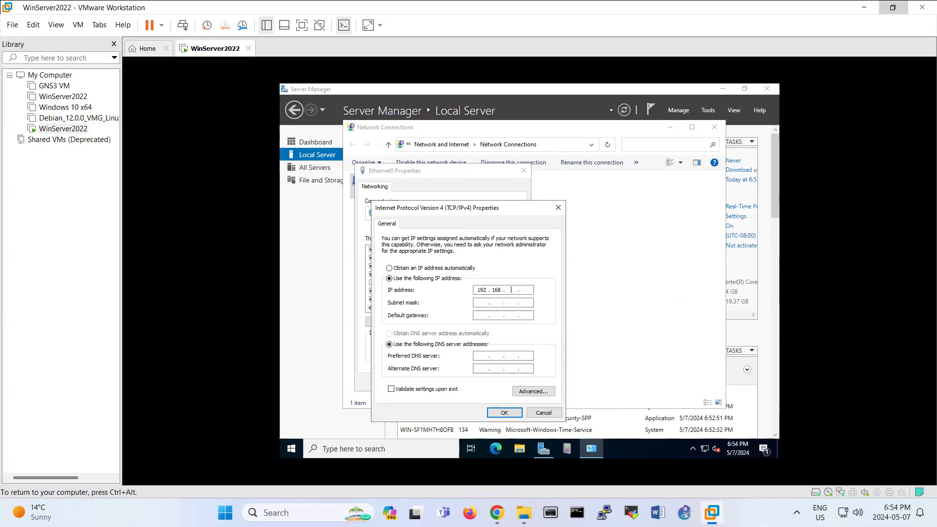
type("192.168.10.1")
key("Tab")
key("Tab")
key("Tab")
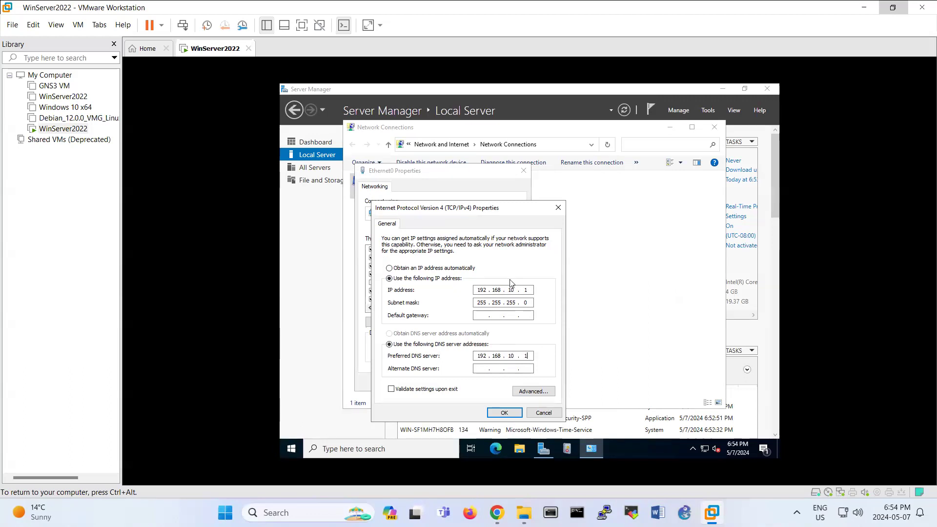
left_click(504, 412)
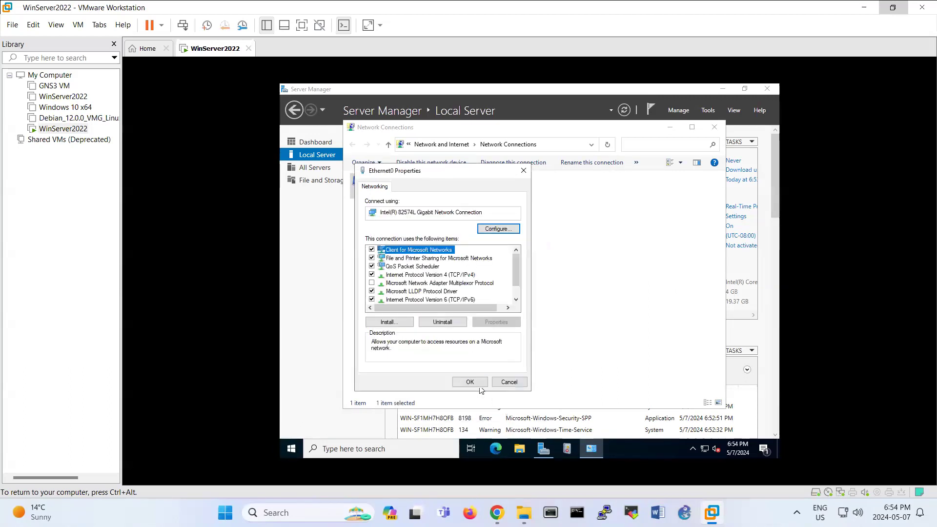
left_click(470, 381)
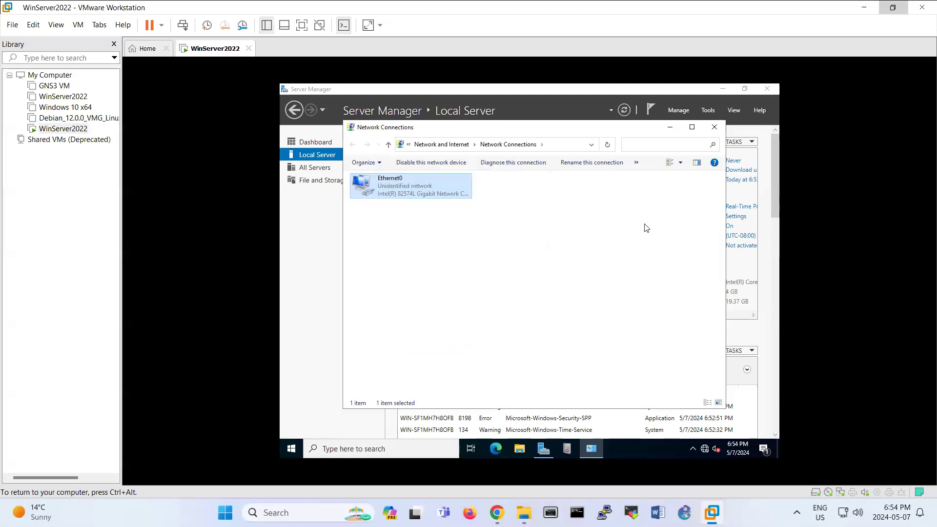
left_click(714, 127)
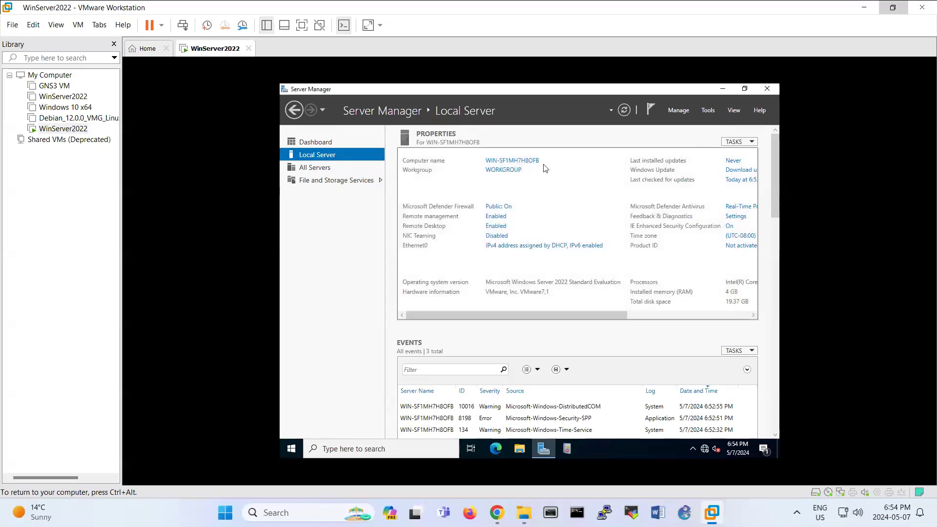
Refresh Server Manager's Local Server properties and scroll right to review the updated values.
left_click(626, 111)
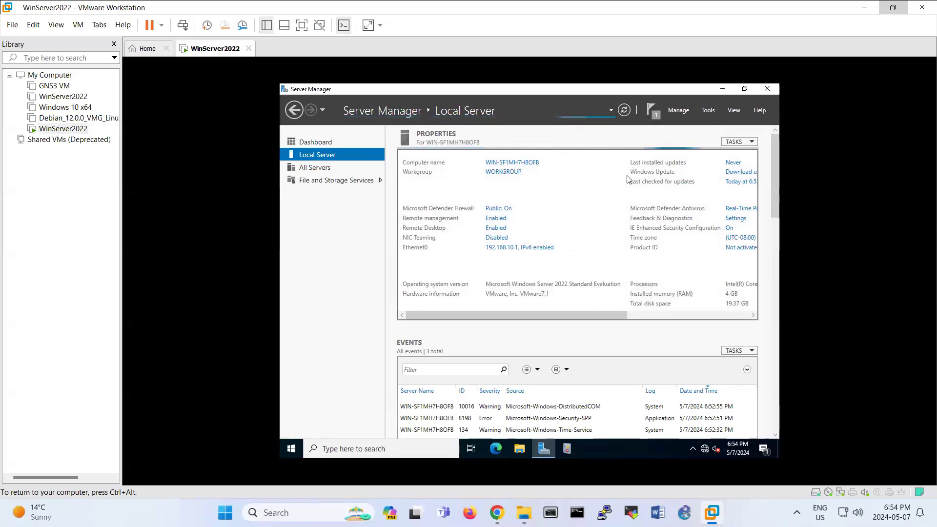
left_click_drag(613, 315, 723, 320)
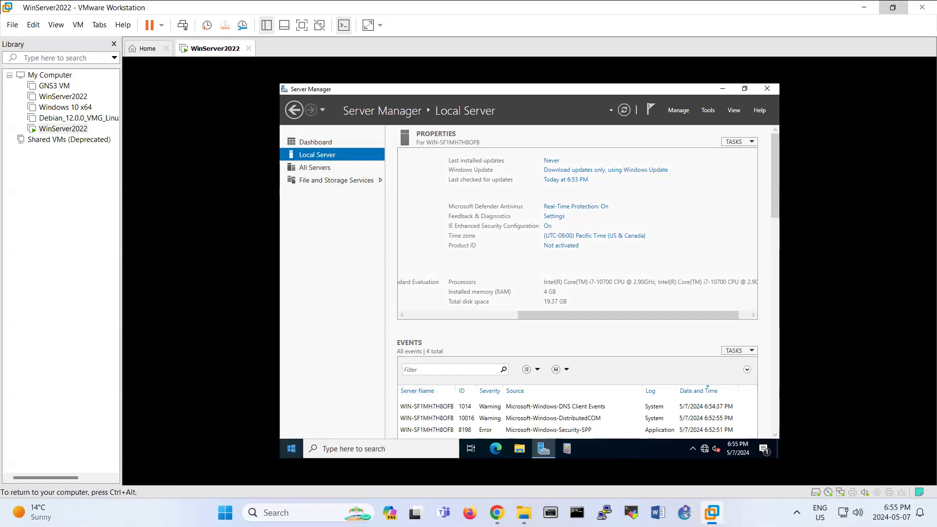
Launch Internet Explorer in the VM and browse to google.
left_click(292, 448)
type("inter")
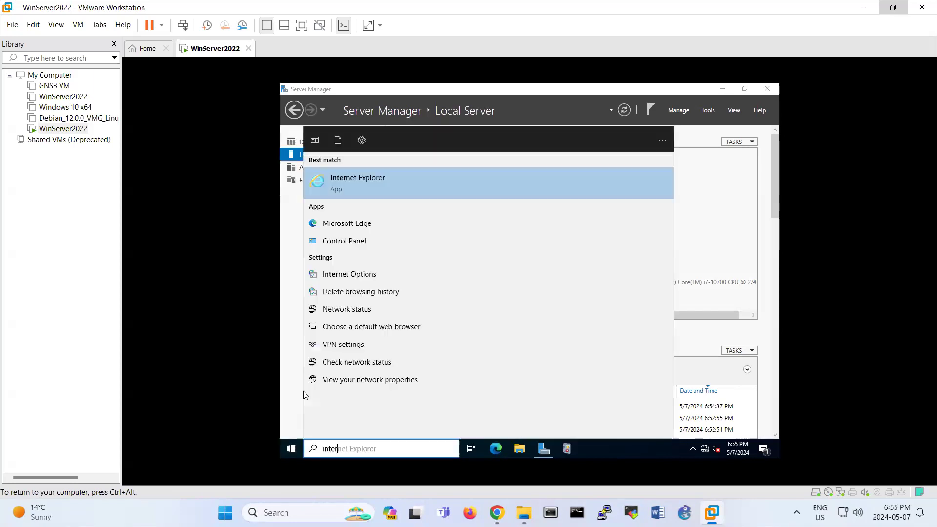
key("Return")
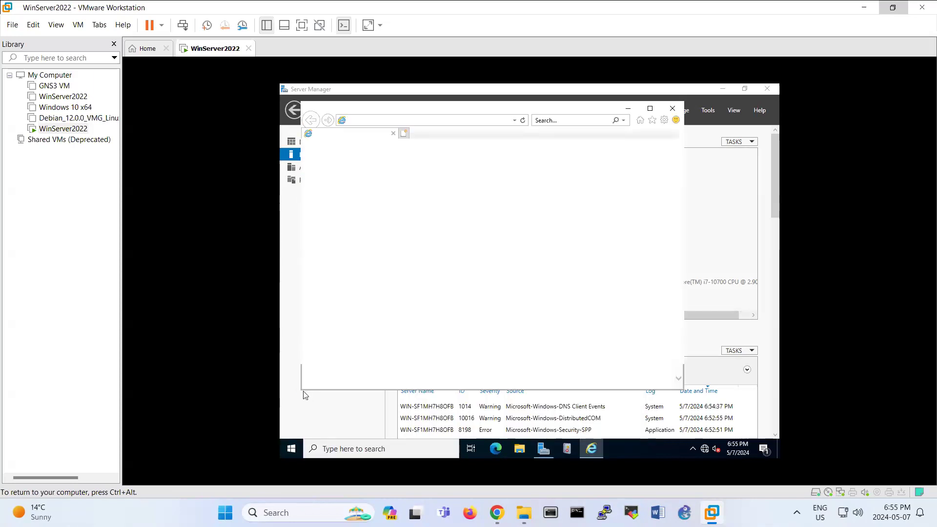
left_click(558, 325)
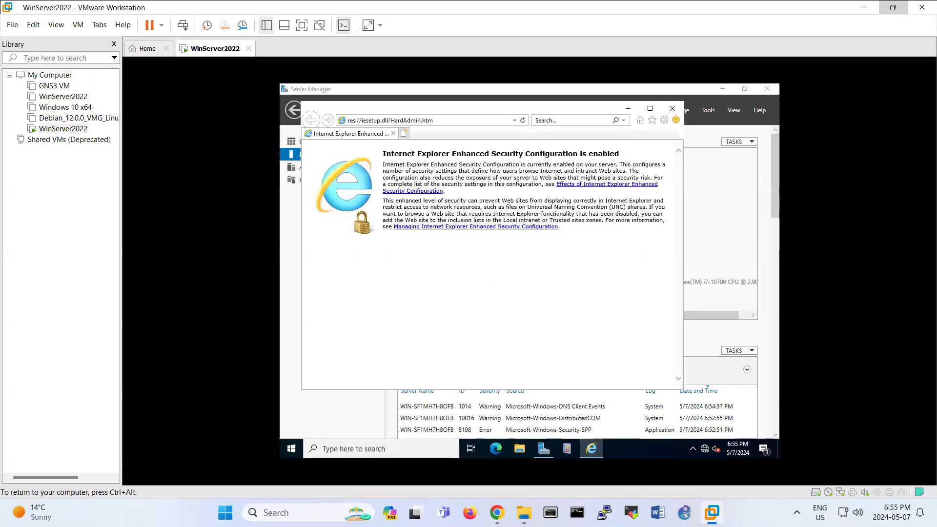
left_click(433, 122)
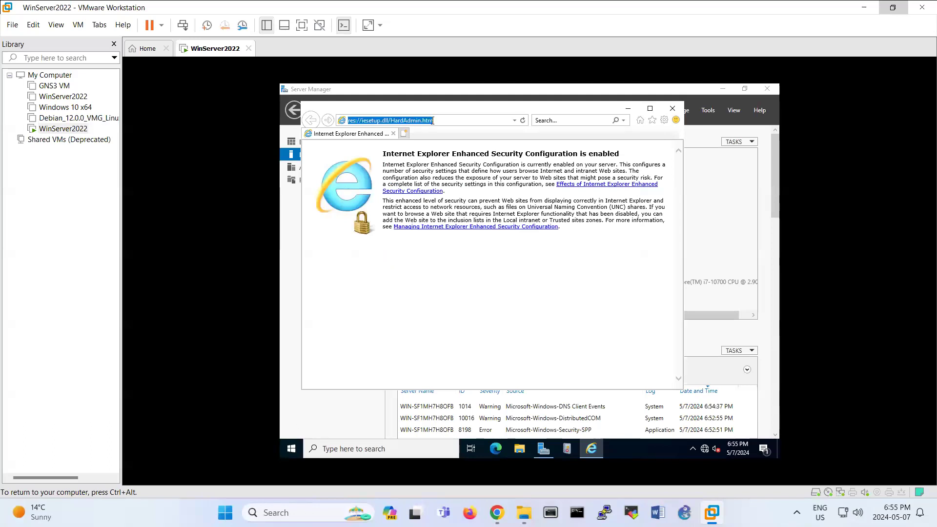
type("google")
key("ctrl+Return")
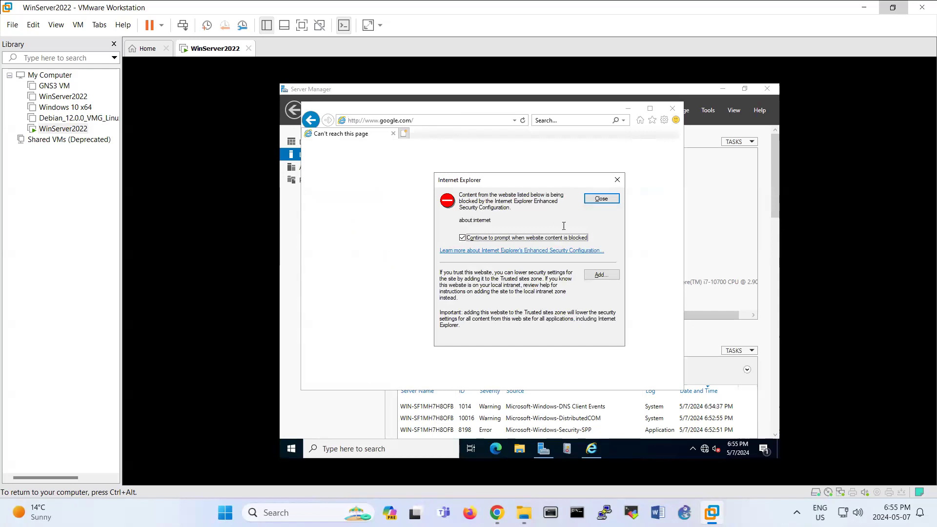
Add about:internet to Internet Explorer's trusted sites, then close the browser.
left_click(600, 275)
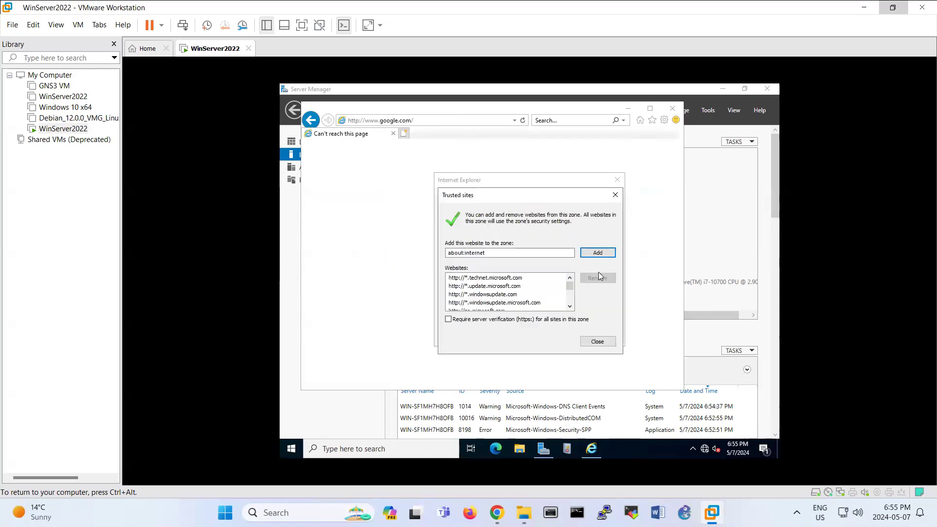
left_click(597, 252)
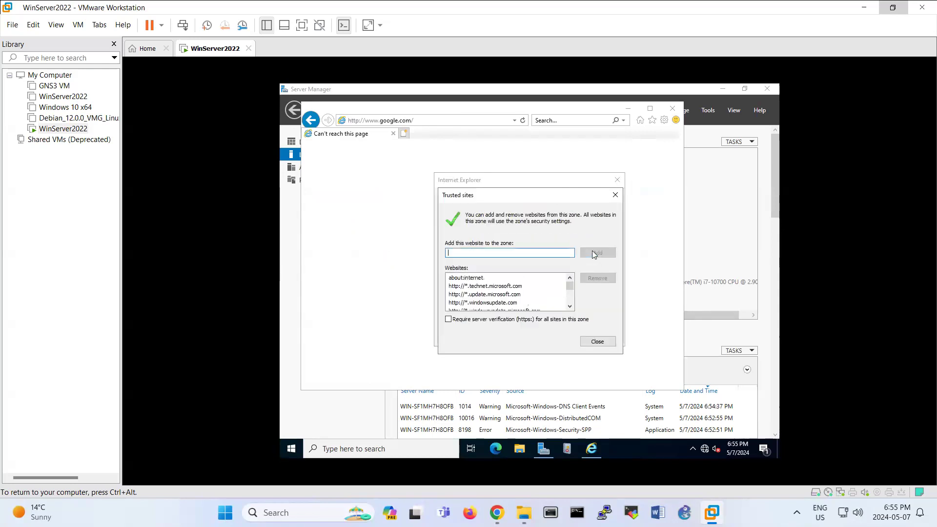
left_click(596, 342)
left_click(625, 110)
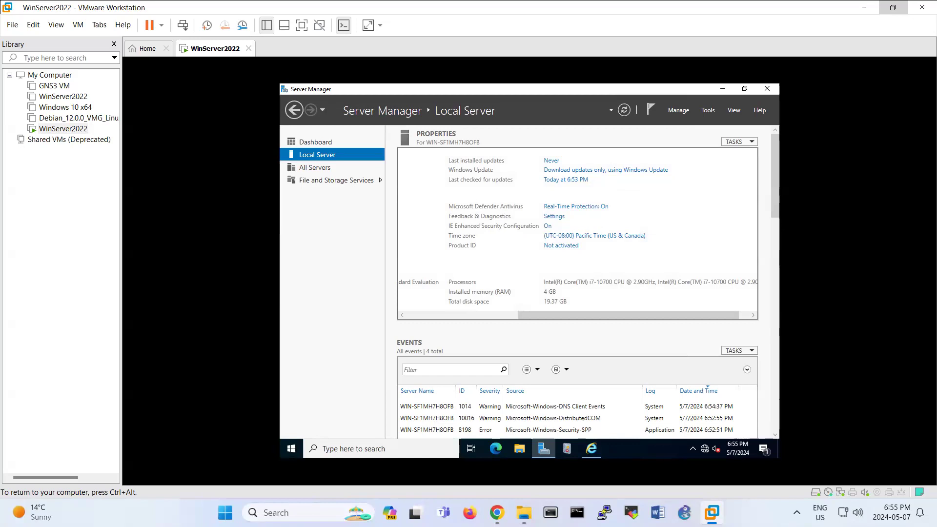
left_click(496, 450)
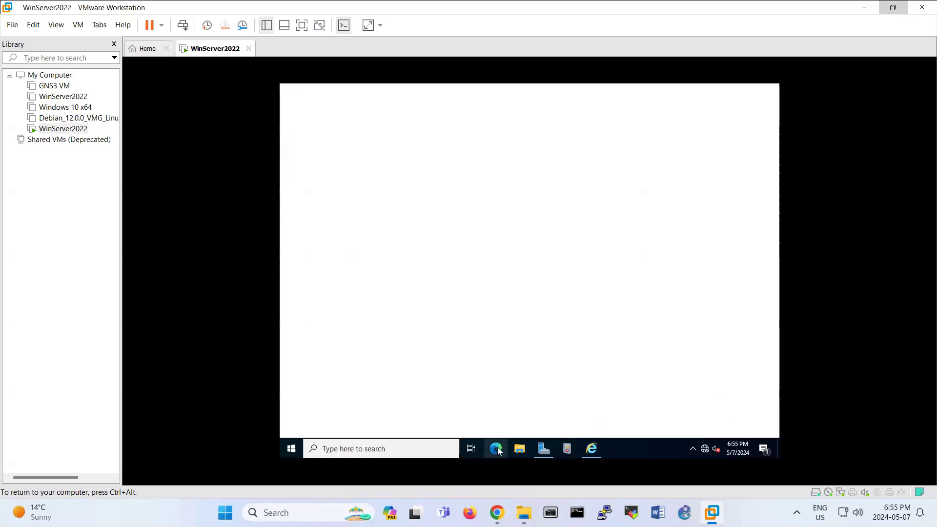
left_click(769, 91)
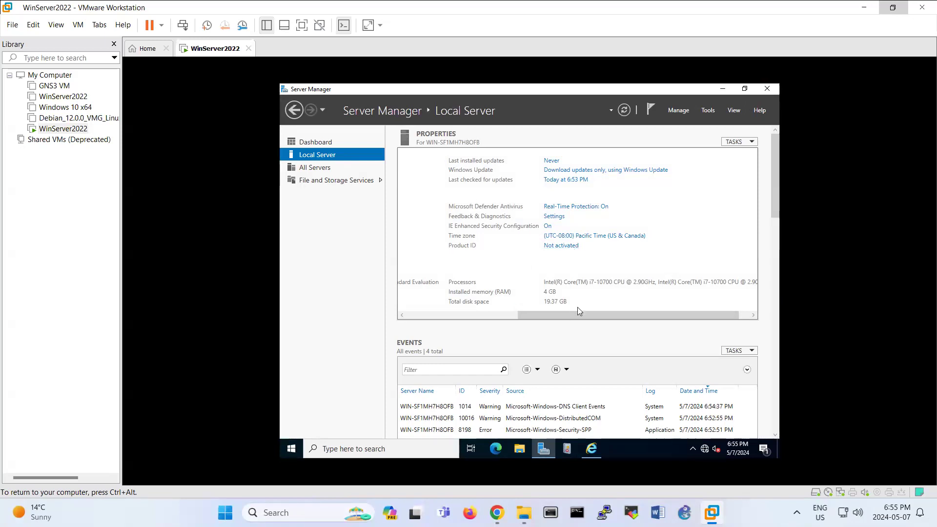
left_click_drag(562, 315, 439, 312)
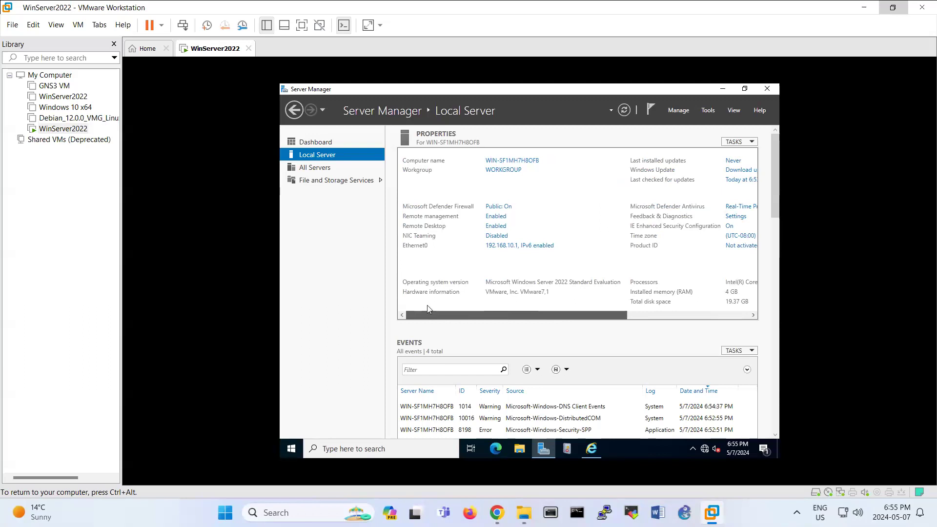
Close Server Manager and restart the VM with reason Hardware: Maintenance (Planned).
left_click(767, 89)
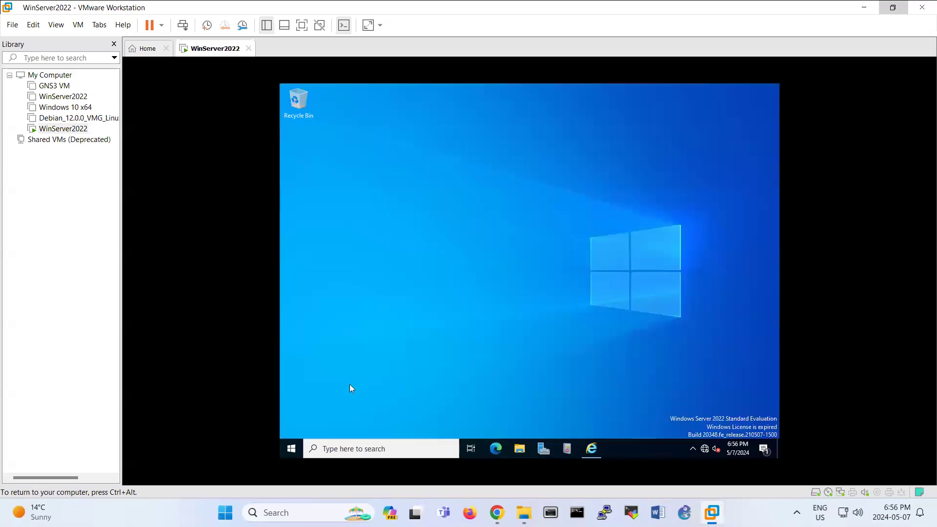
left_click(291, 447)
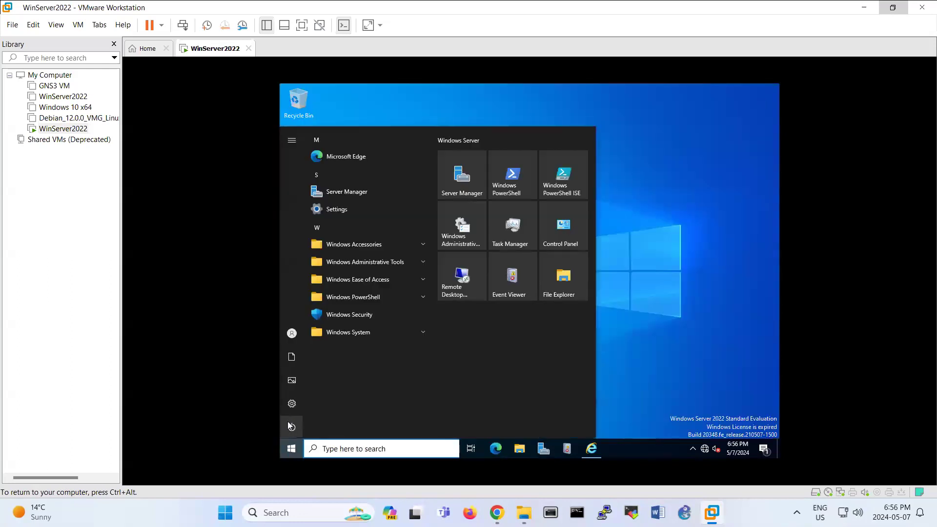
left_click(289, 427)
left_click(297, 408)
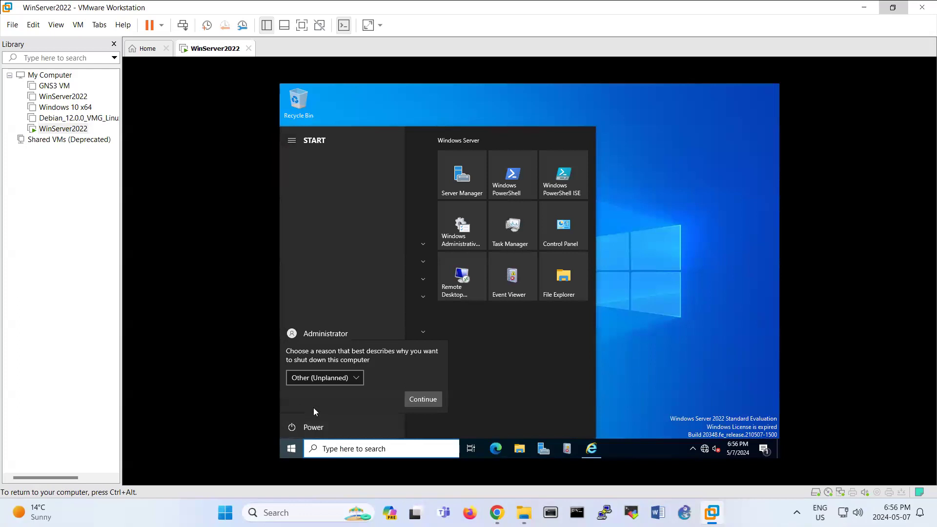
left_click(346, 378)
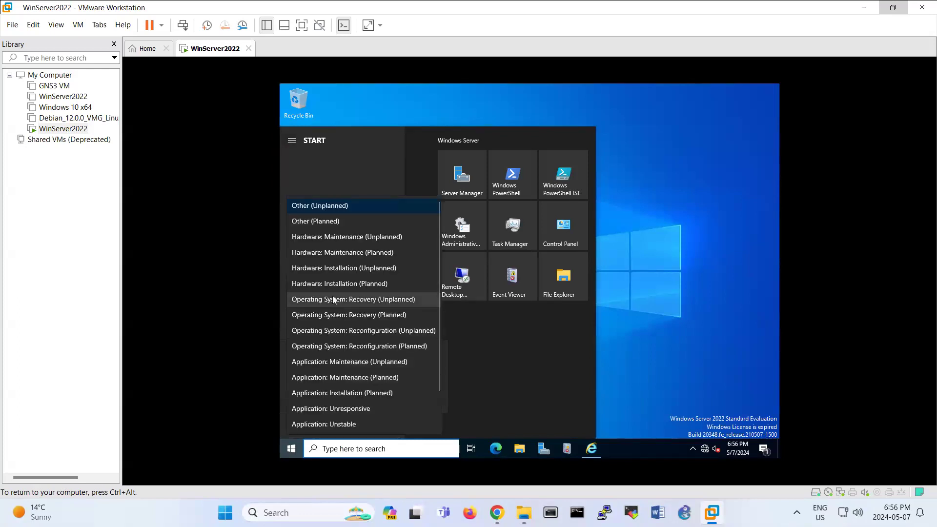
left_click(329, 254)
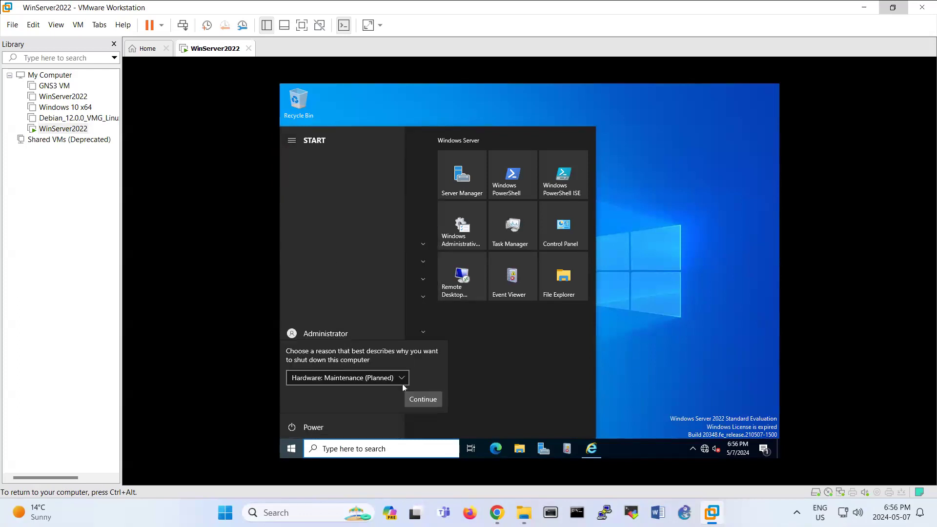
left_click(420, 399)
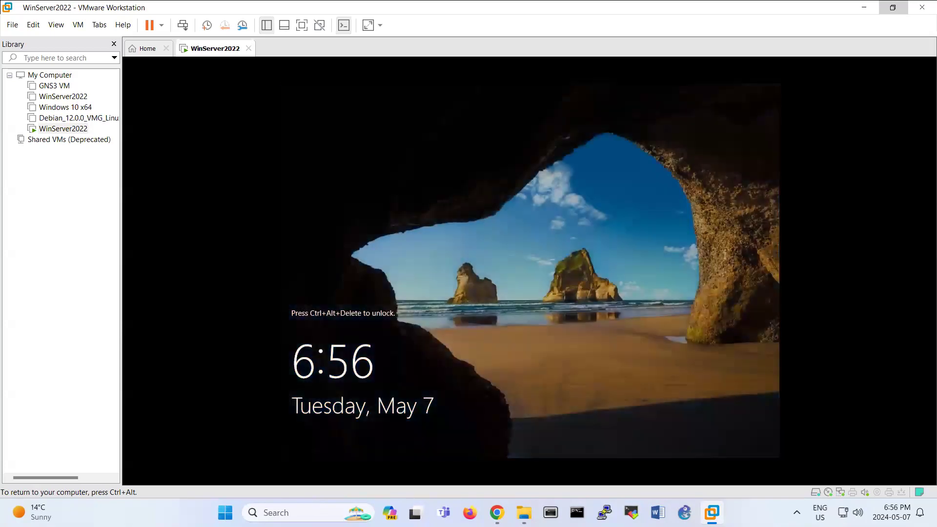
Sign in with the Administrator password and view Local Server properties showing Win2022.
key("ctrl+alt+Delete")
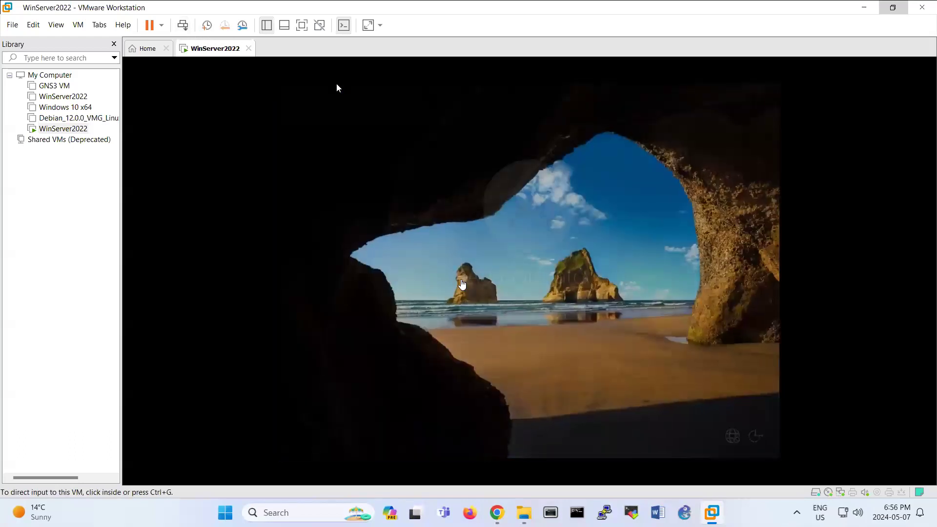
left_click(487, 312)
type("••")
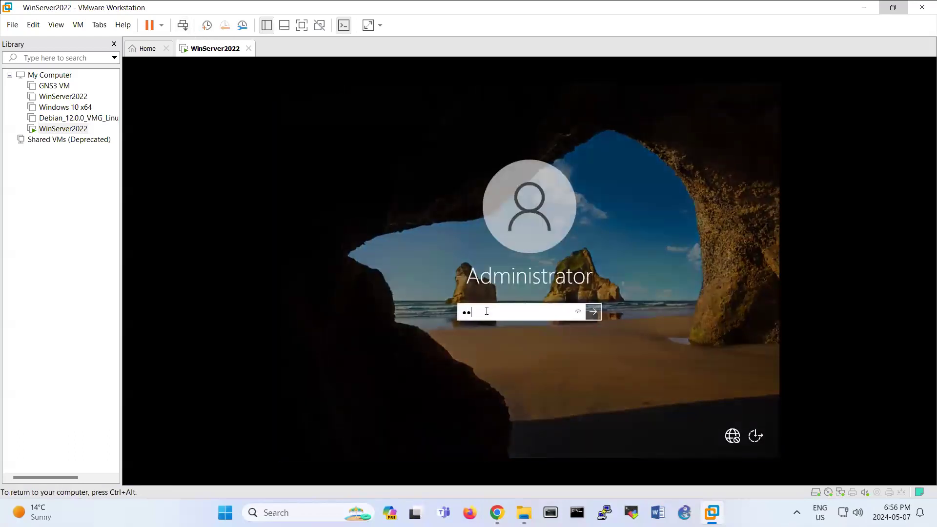
key("Return")
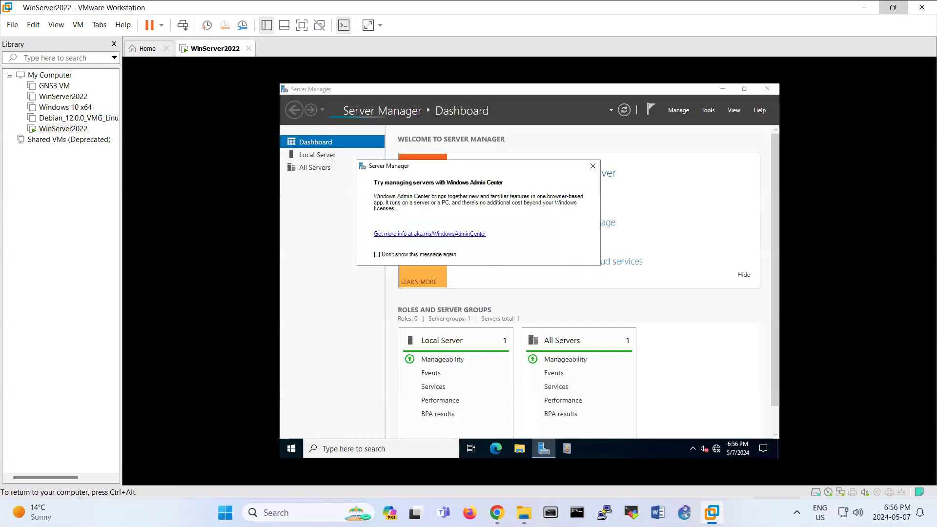
left_click(317, 155)
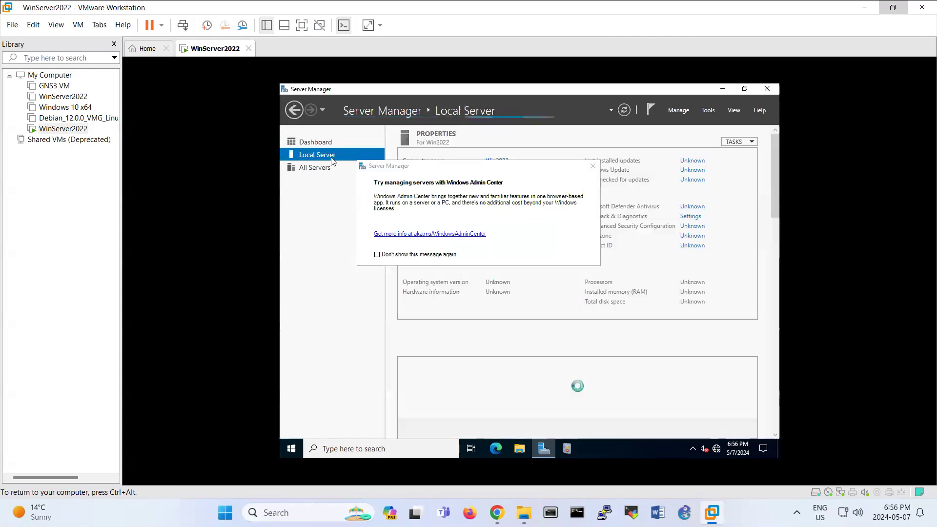
left_click(592, 165)
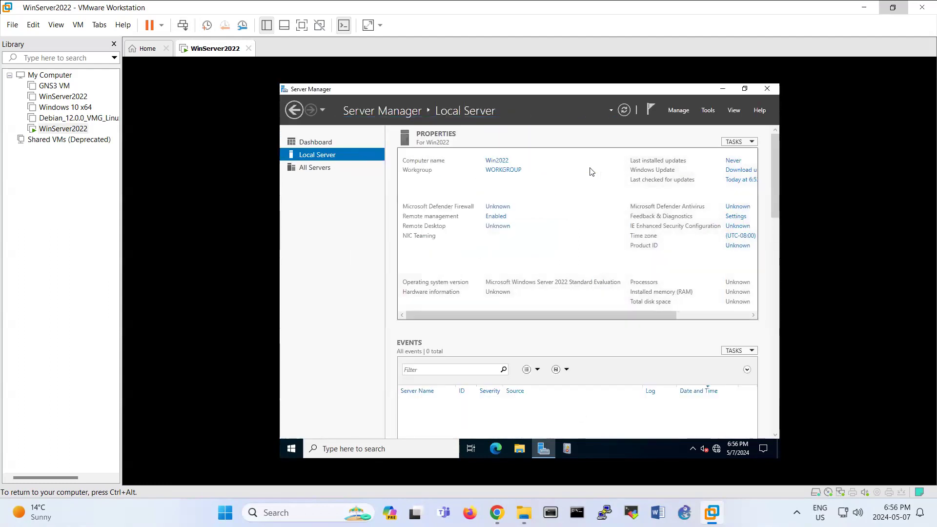